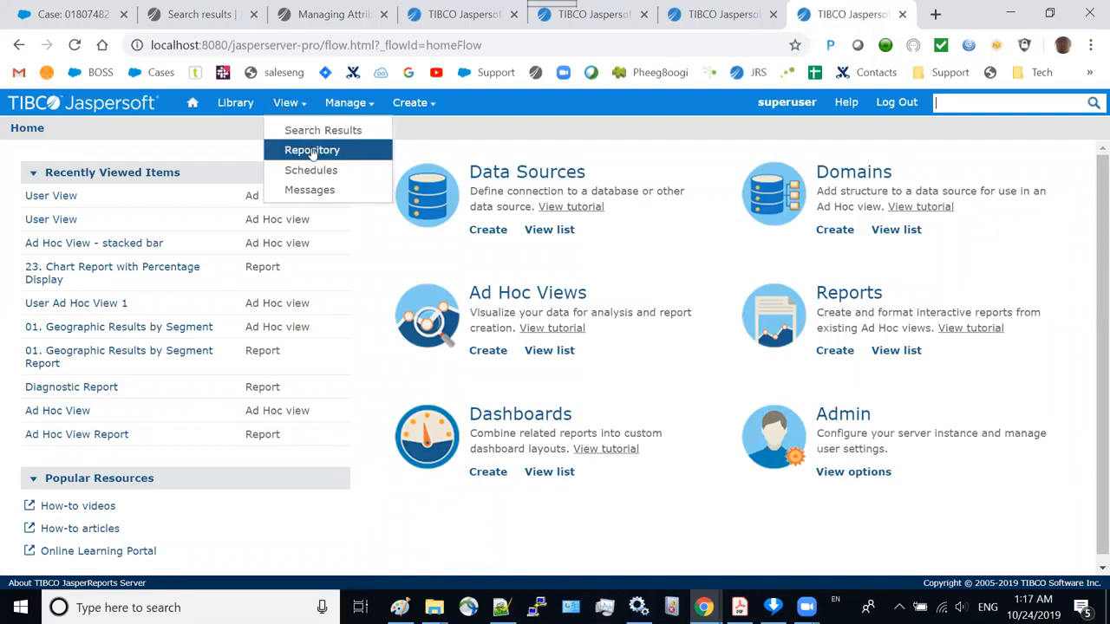
Open the JRS repository JDBC Connection data source from the wiki/20191022 repository folder, review its connection properties, and leave without saving.
left_click(312, 153)
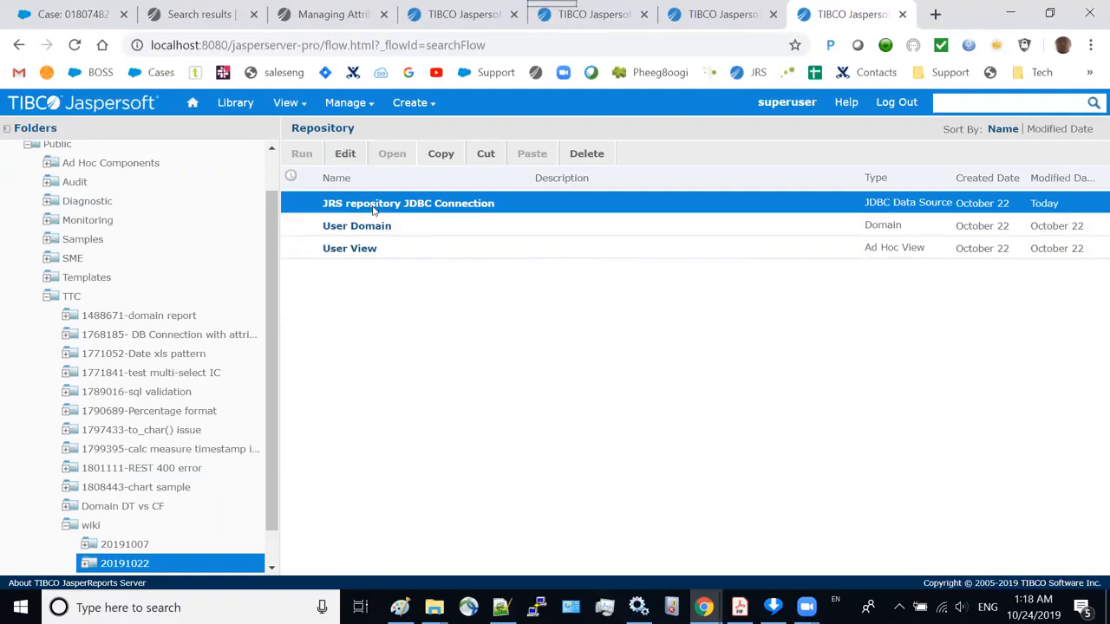
left_click(345, 154)
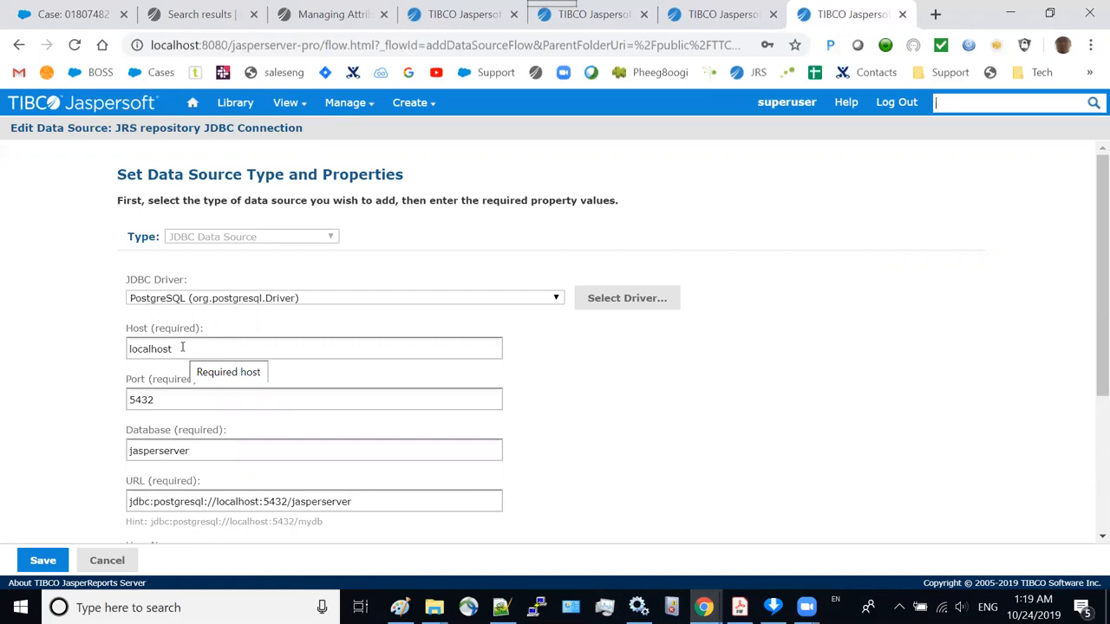
left_click(107, 560)
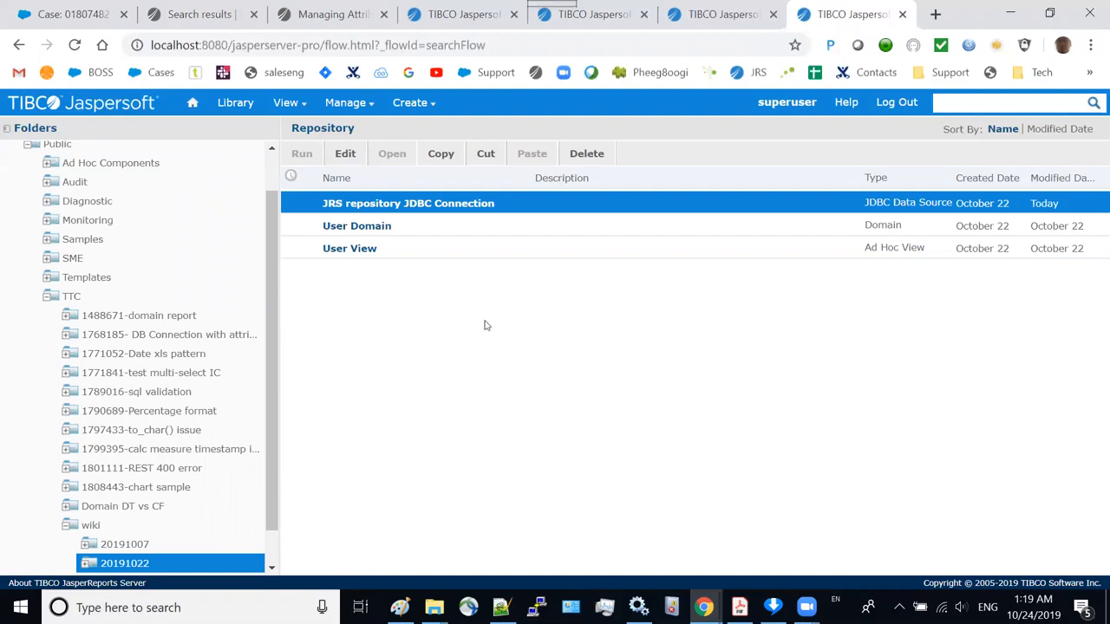
Open User Domain in the domain designer to review its sets and items, then return to the repository.
left_click(374, 227)
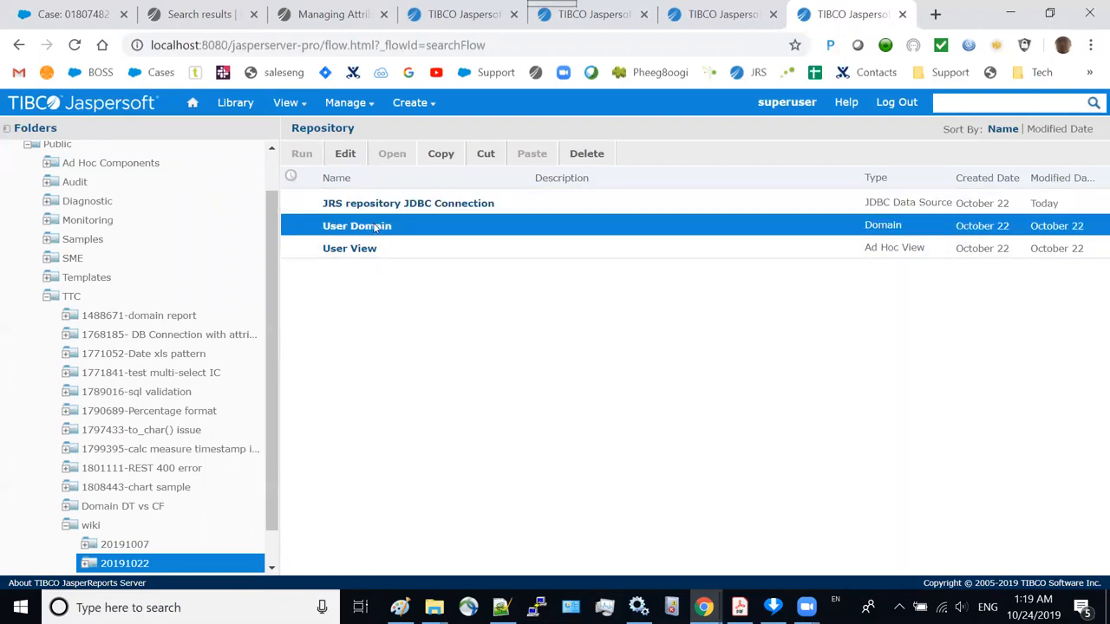
left_click(345, 156)
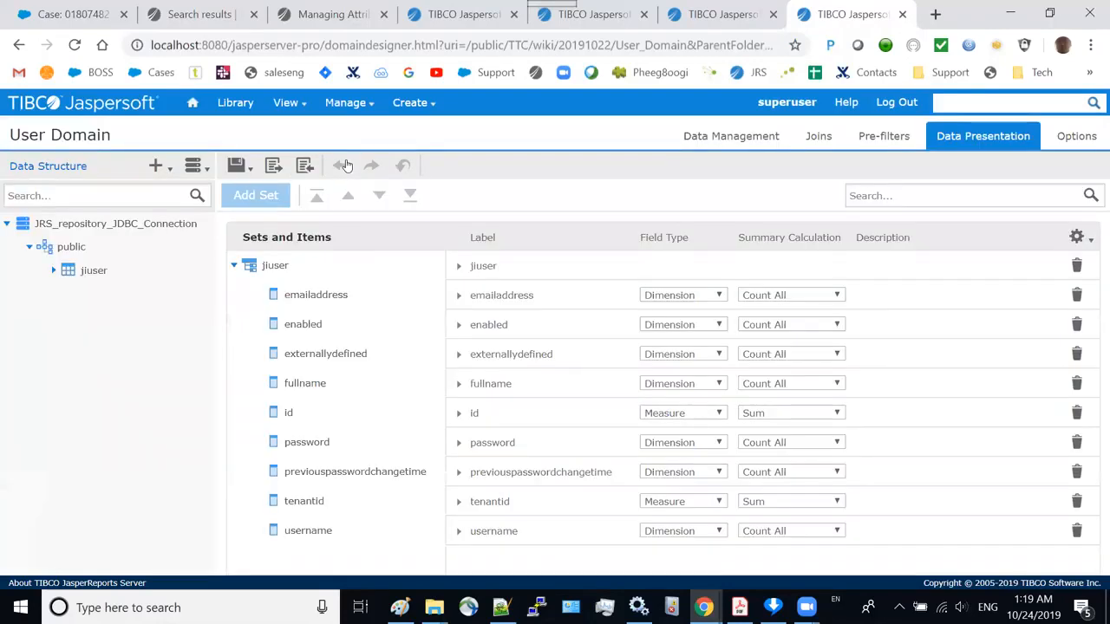
left_click(159, 168)
left_click(192, 168)
mouse_move(347, 105)
mouse_move(289, 105)
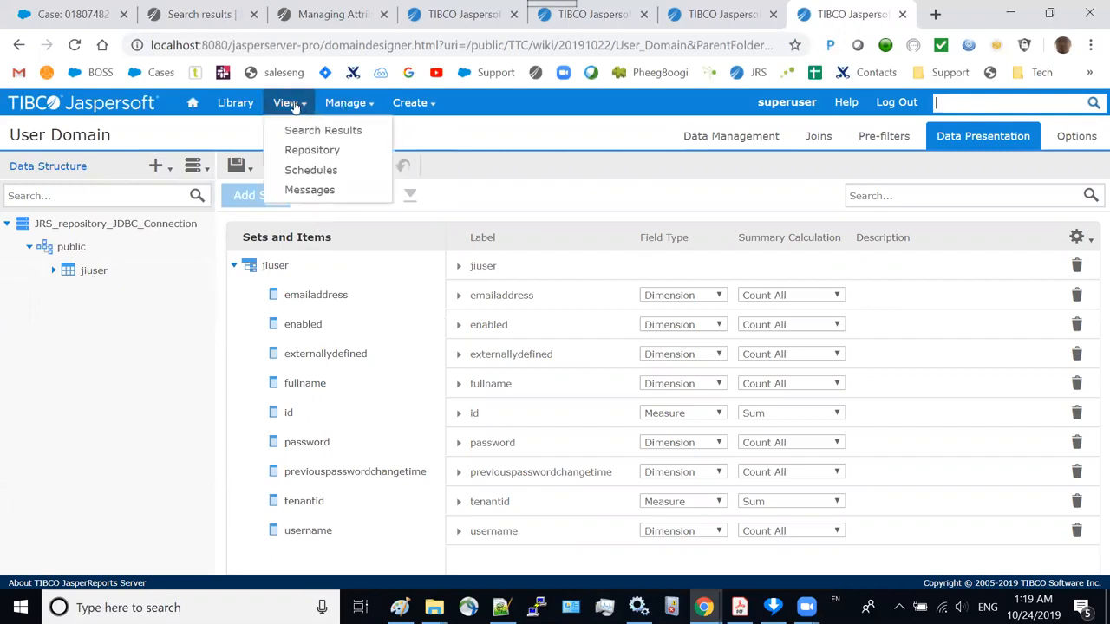
left_click(317, 151)
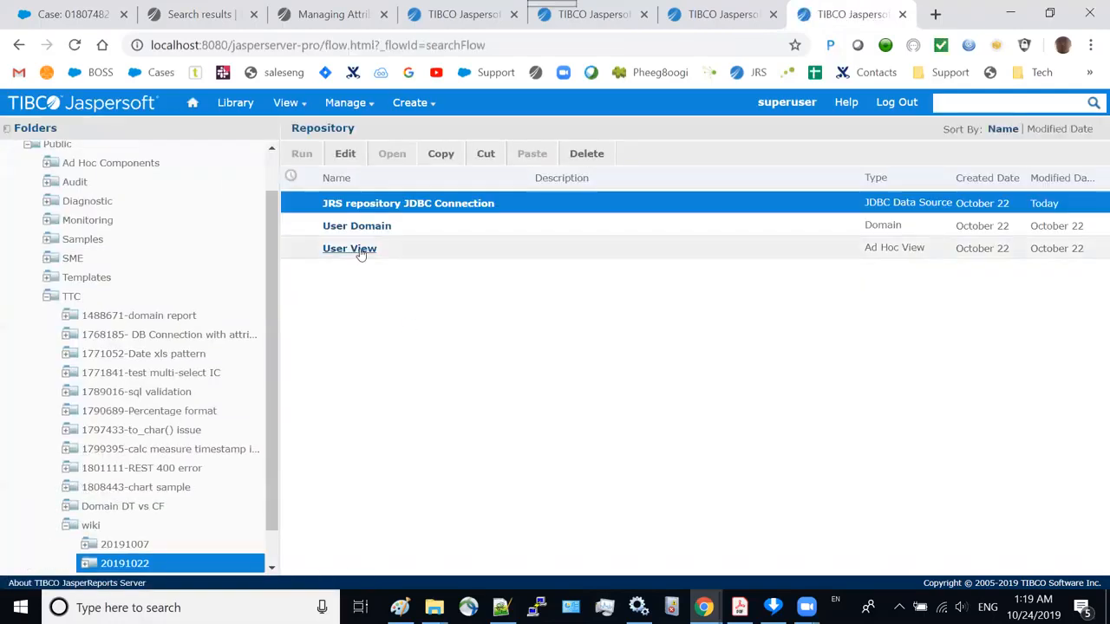
Open the User View ad hoc view to review its username and fullname table, then return to the repository.
left_click(361, 252)
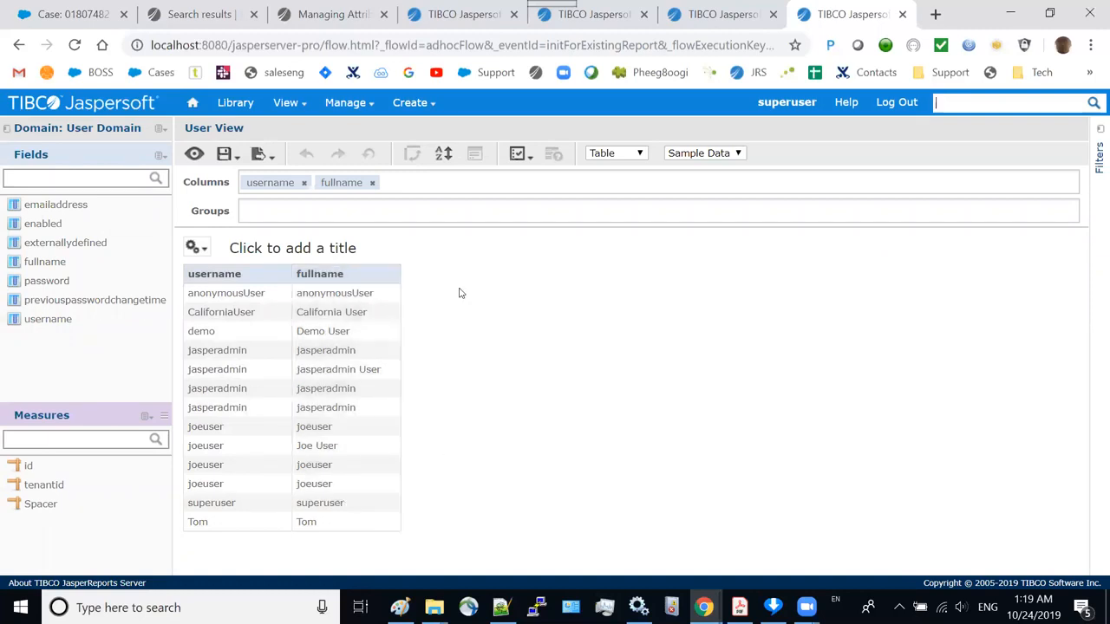
mouse_move(290, 109)
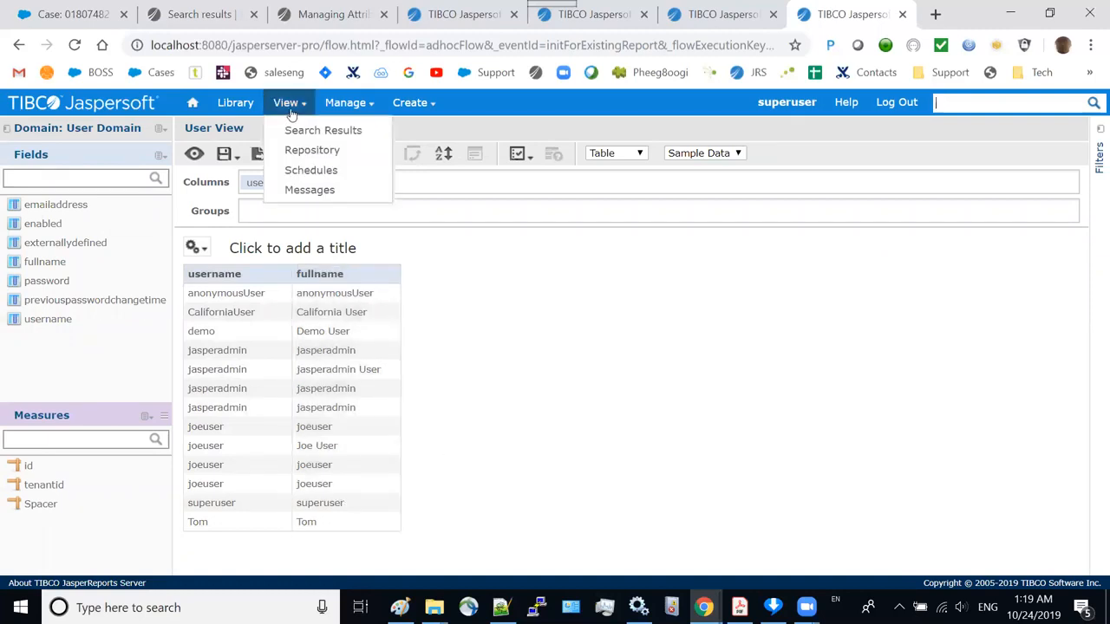
left_click(326, 152)
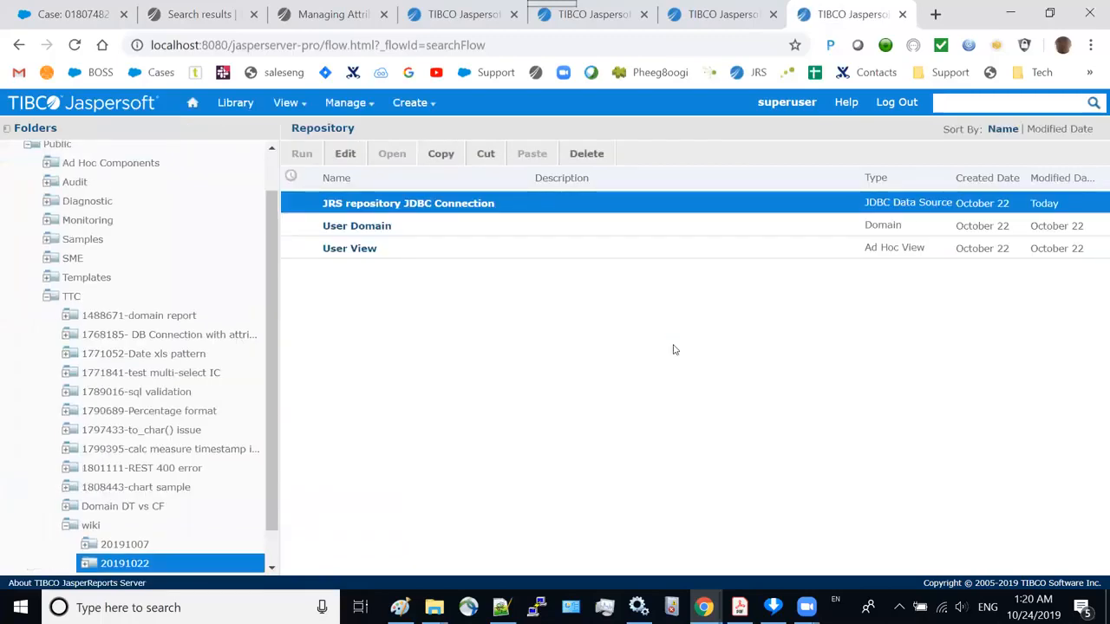
Compare the user lists on the phase2-125 and phase2-126 servers, then return to the local server's repository page.
left_click(413, 26)
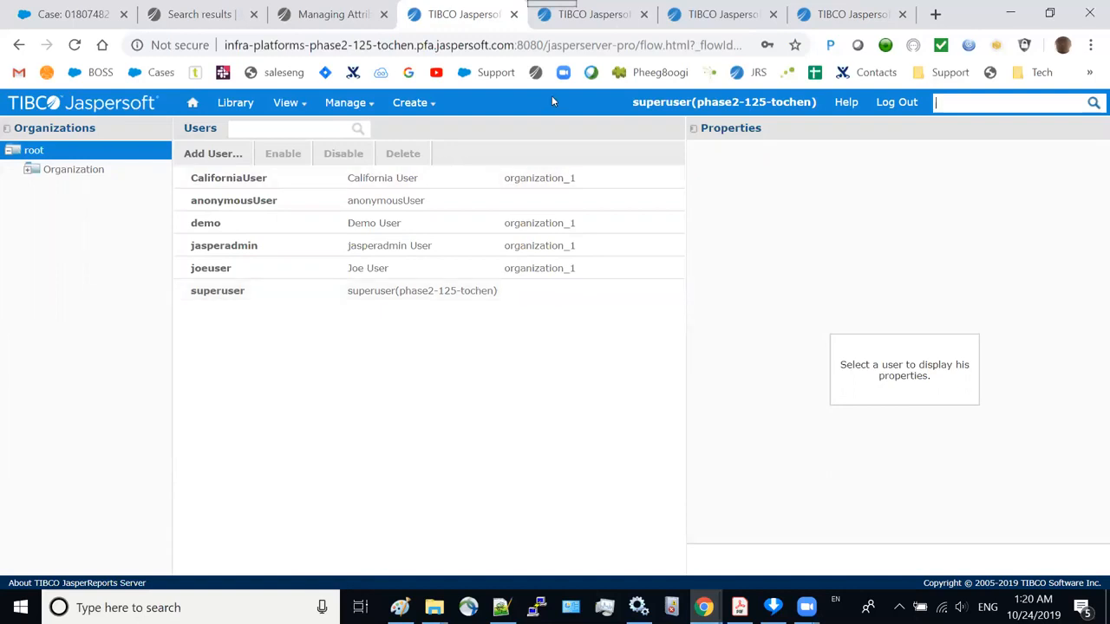
left_click(568, 31)
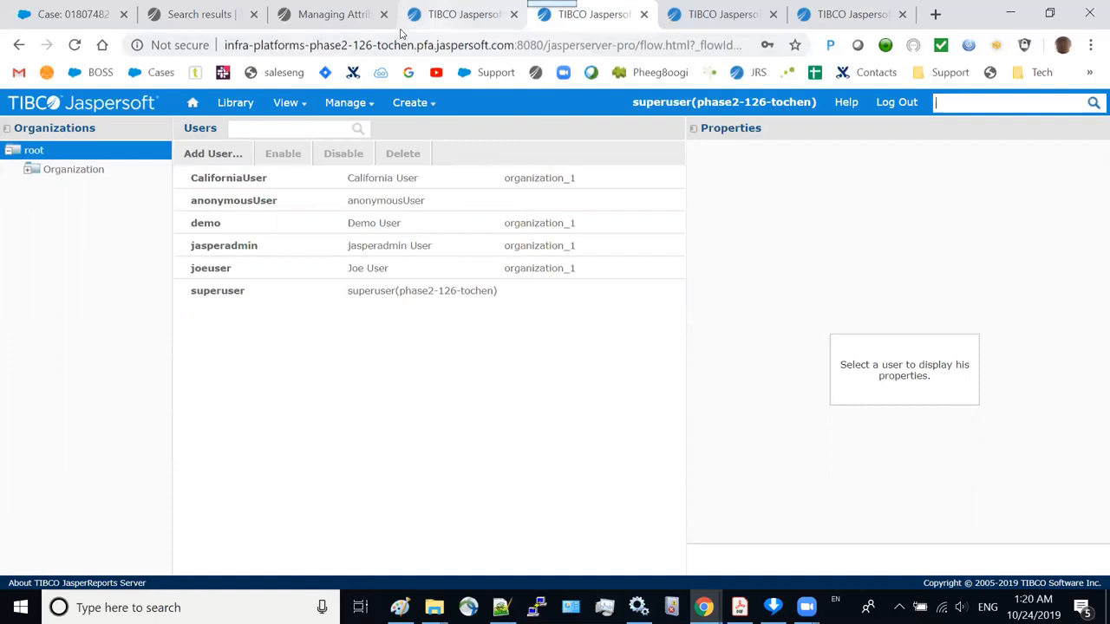
left_click(750, 33)
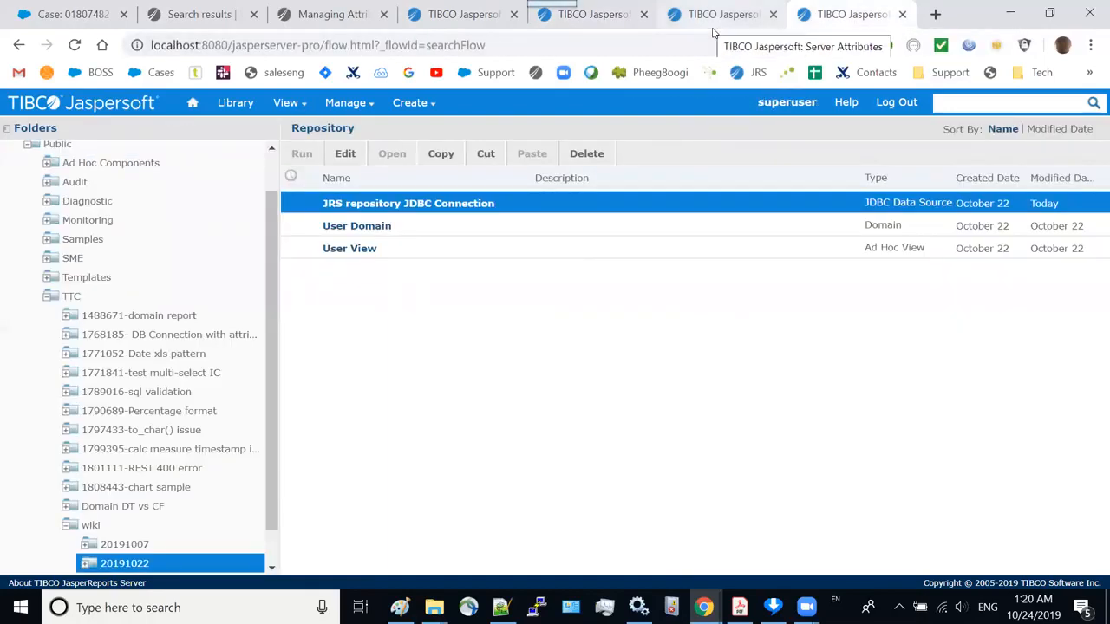
Open the JRS repository JDBC Connection for editing and consult the Managing Server Attributes section of the online administrator guide.
left_click(351, 156)
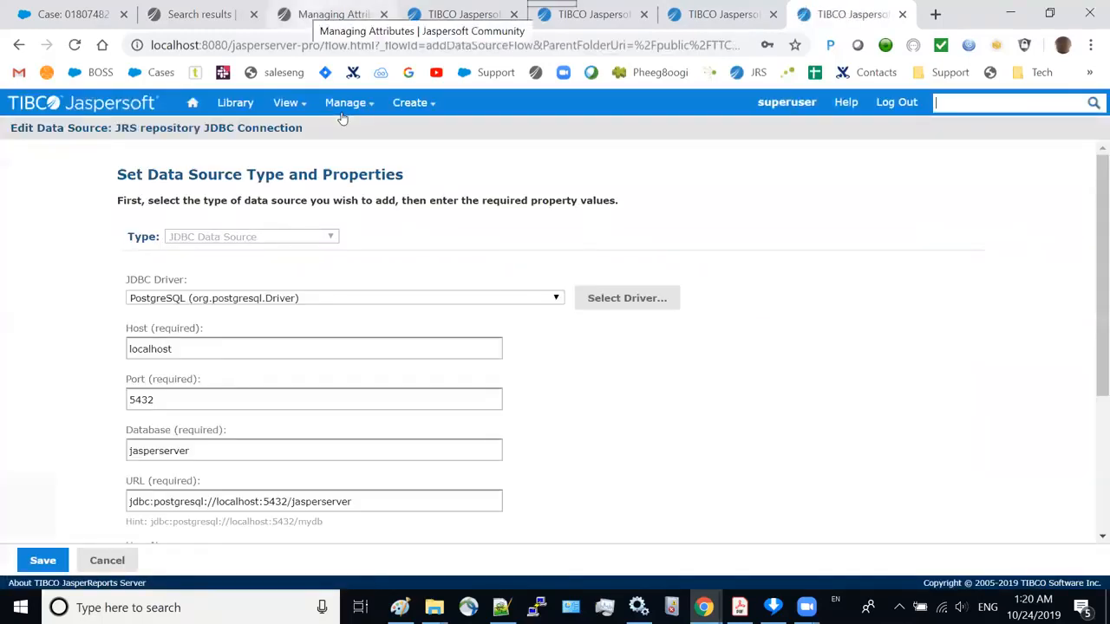
left_click(329, 13)
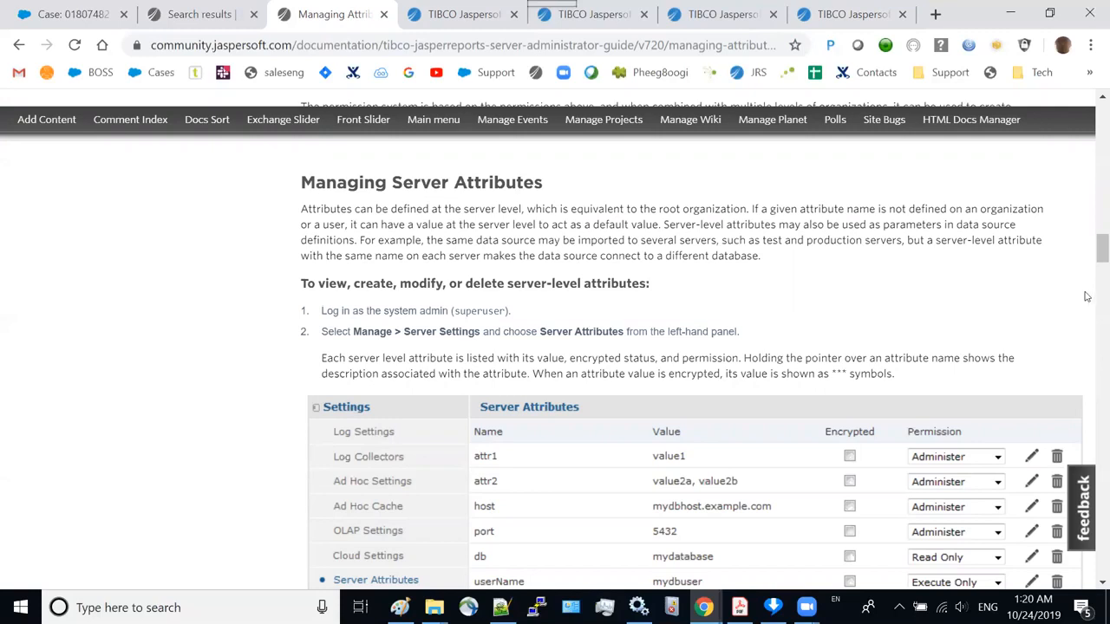
left_click_drag(1092, 249, 1094, 249)
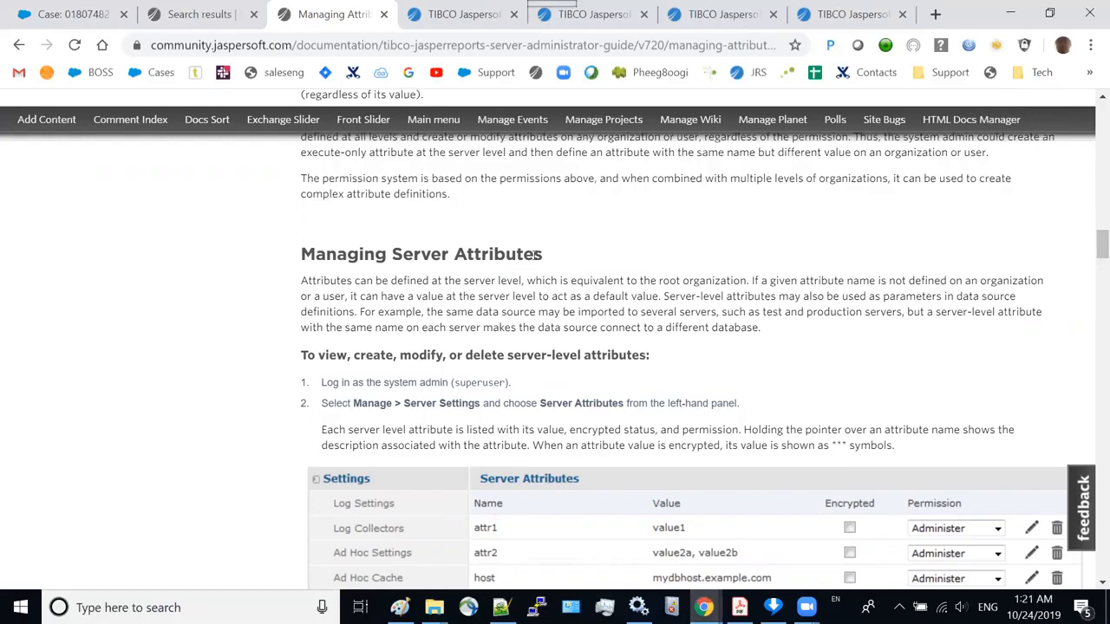
View the documentation link in the Notepad++ notes file and the Managing Server Attributes section of the PDF guide in Acrobat Reader.
mouse_move(506, 604)
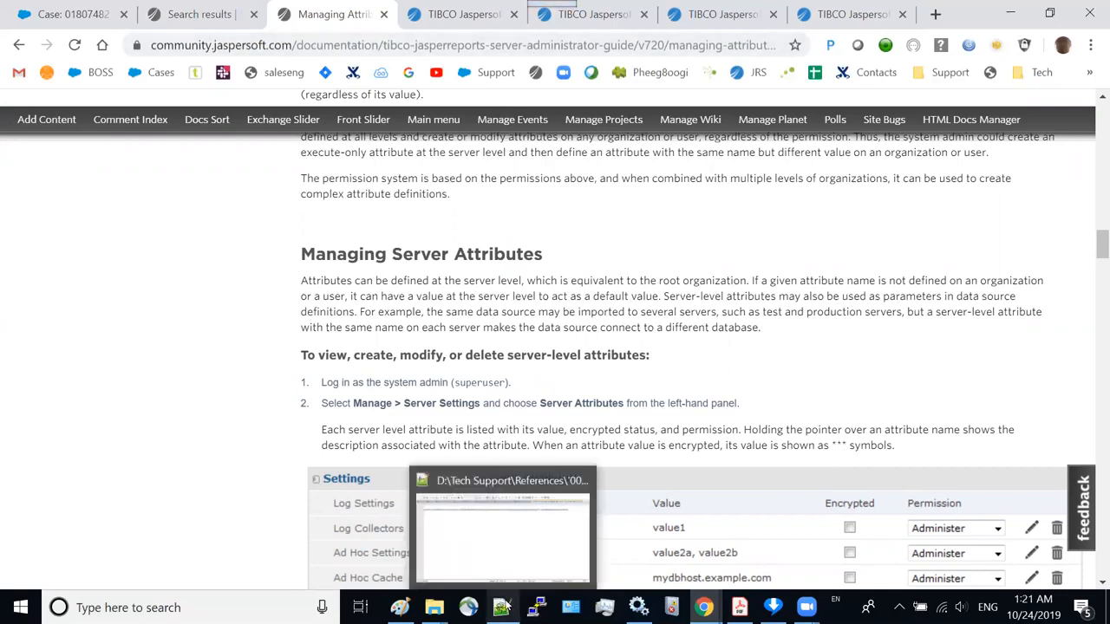
left_click(518, 555)
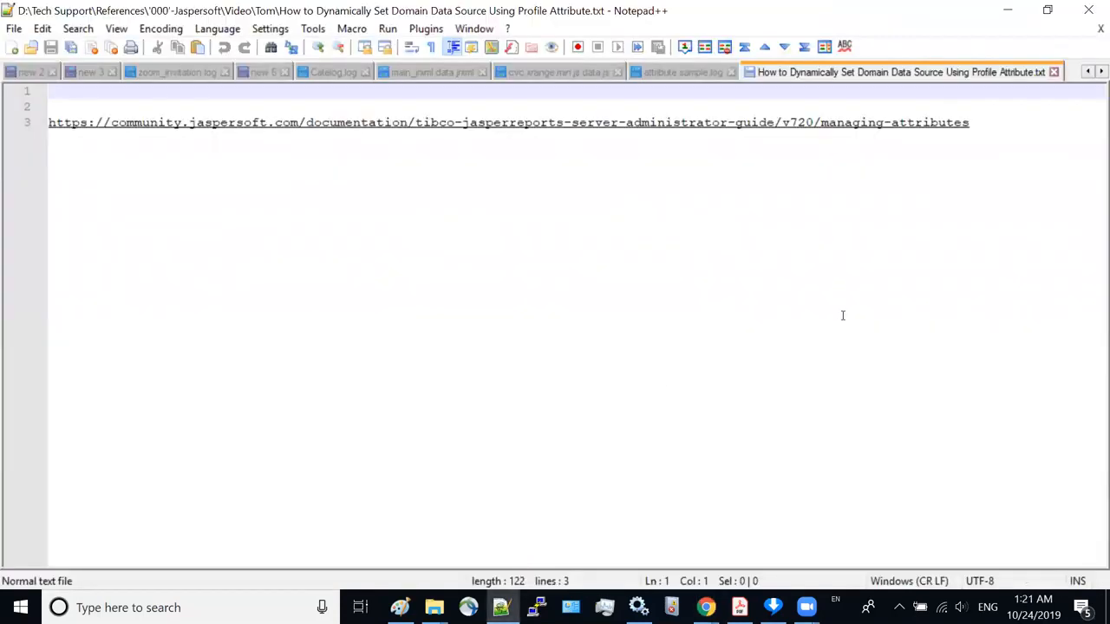
left_click_drag(989, 127, 726, 126)
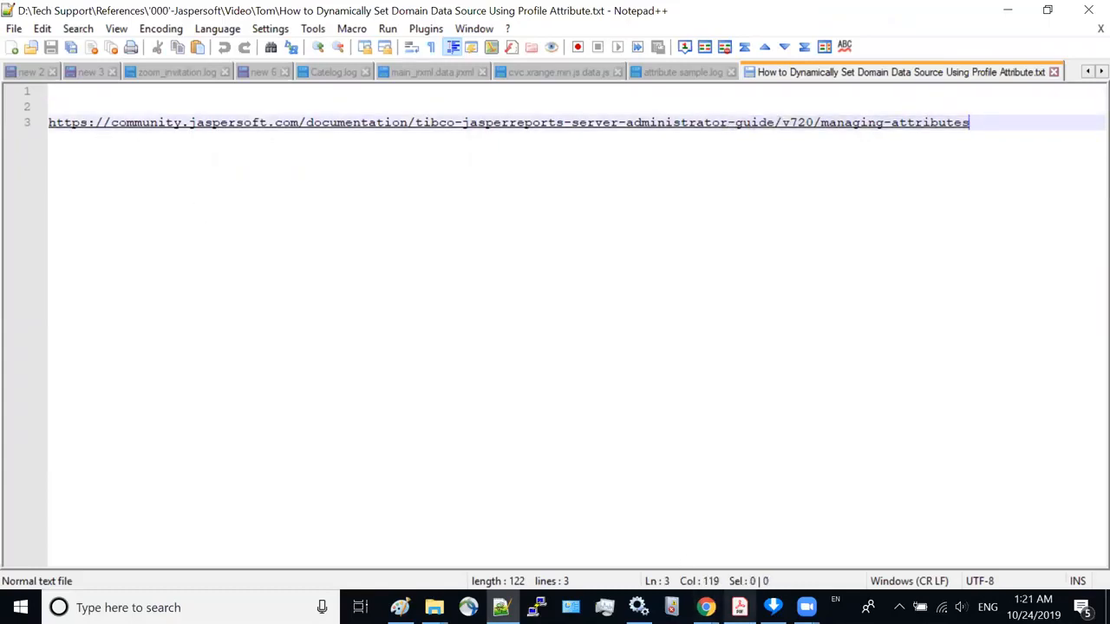
left_click(738, 607)
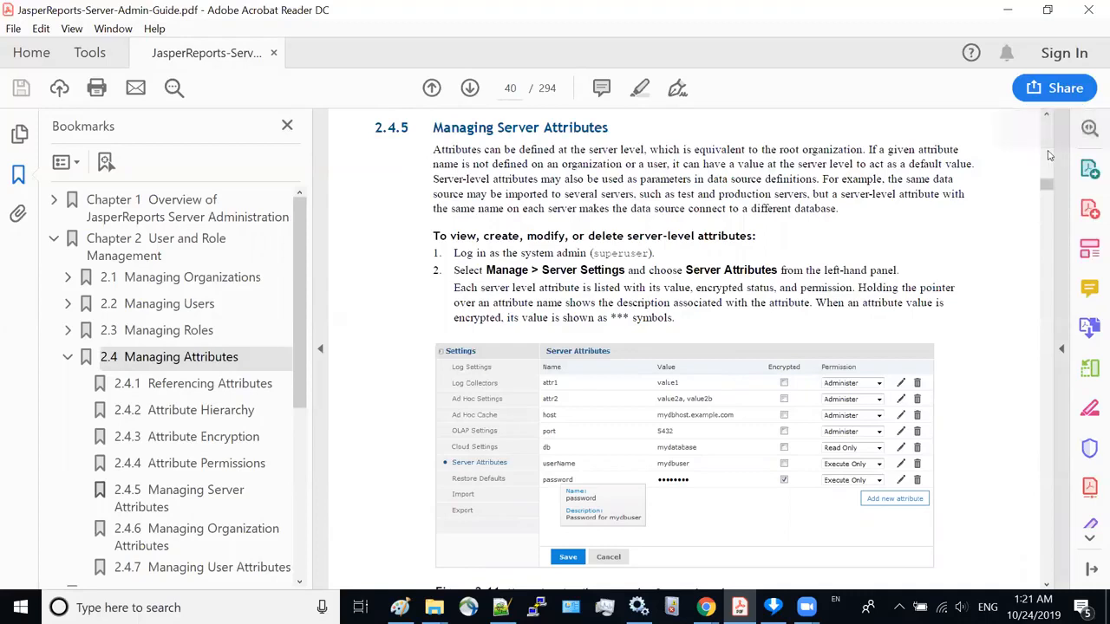
Switch back to Chrome and check the hostname attribute among the local server's Server Attributes.
mouse_move(705, 607)
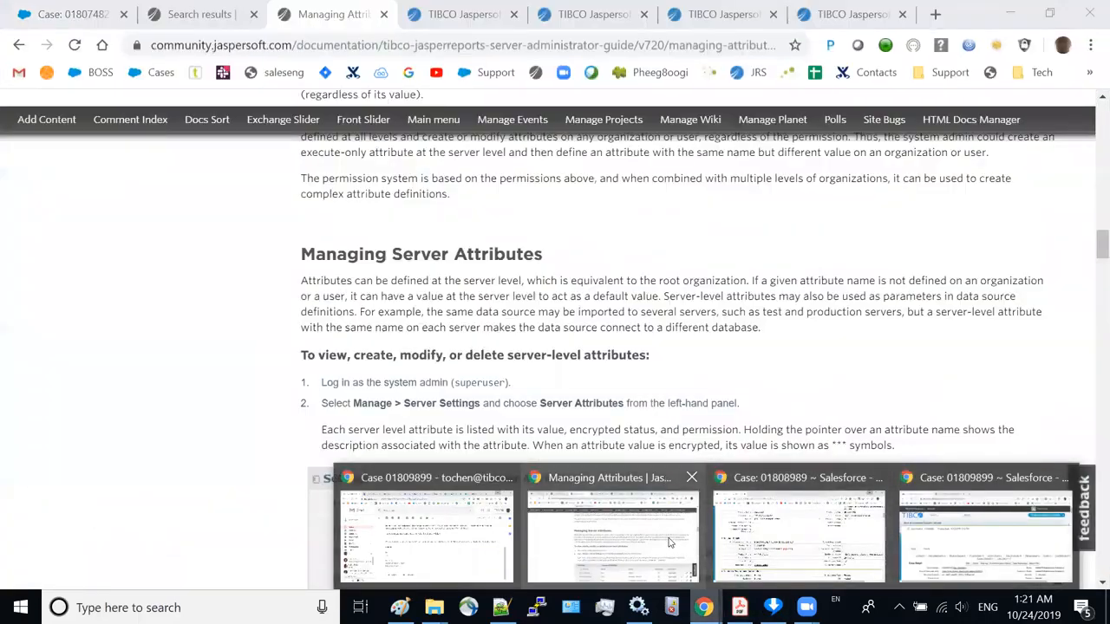
left_click(669, 542)
left_click(828, 15)
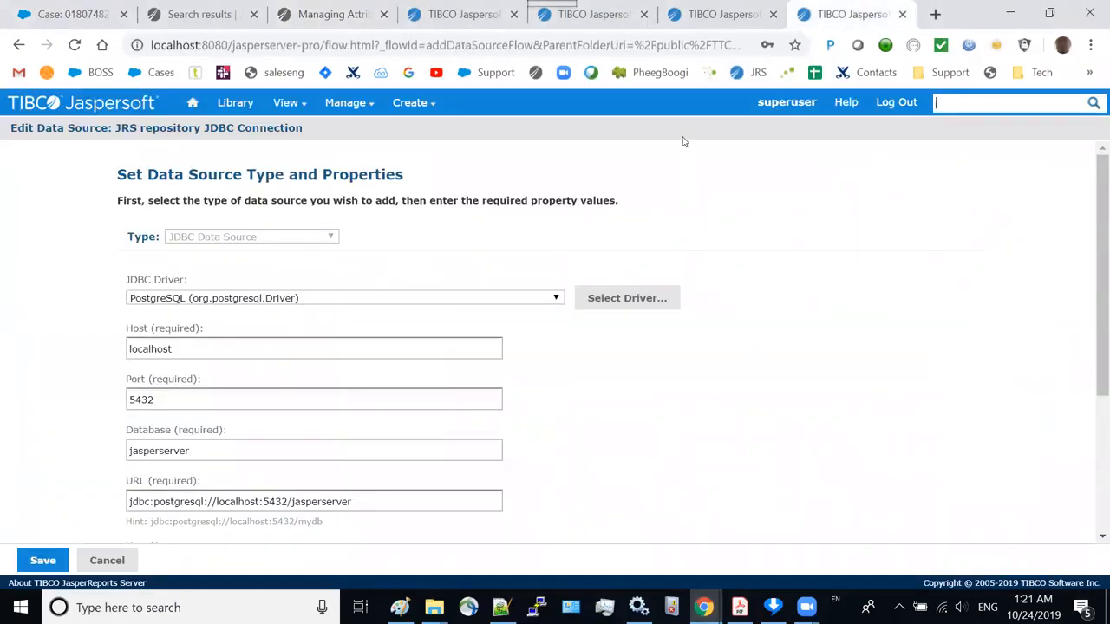
left_click(719, 15)
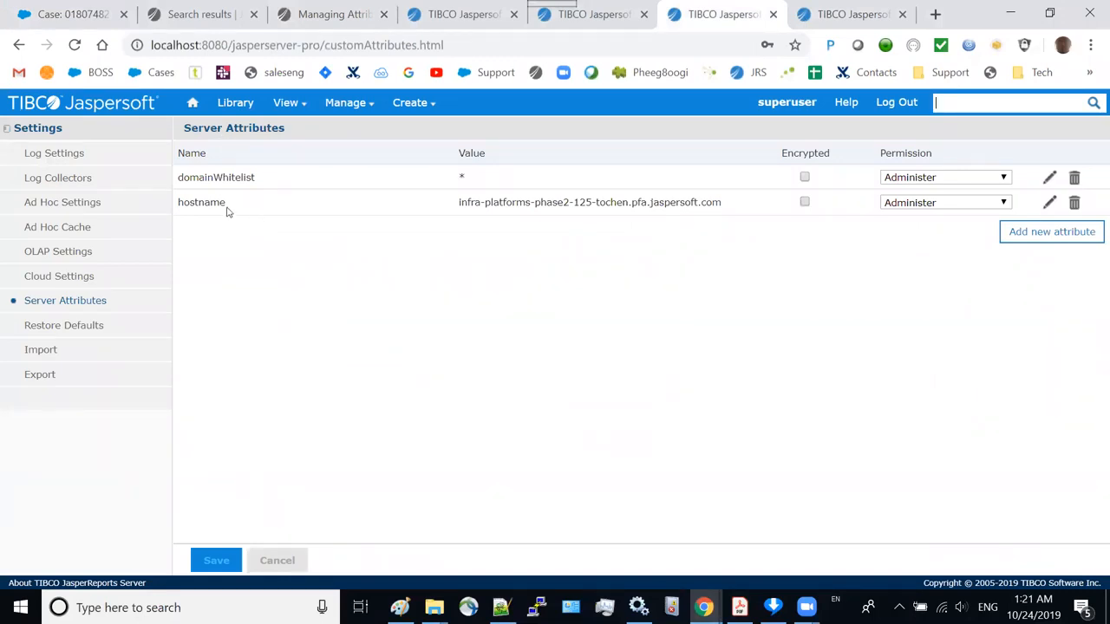
mouse_move(230, 212)
Set the Host of the JRS repository JDBC Connection data source to {attribute('hostname')}.
key("ctrl+Tab")
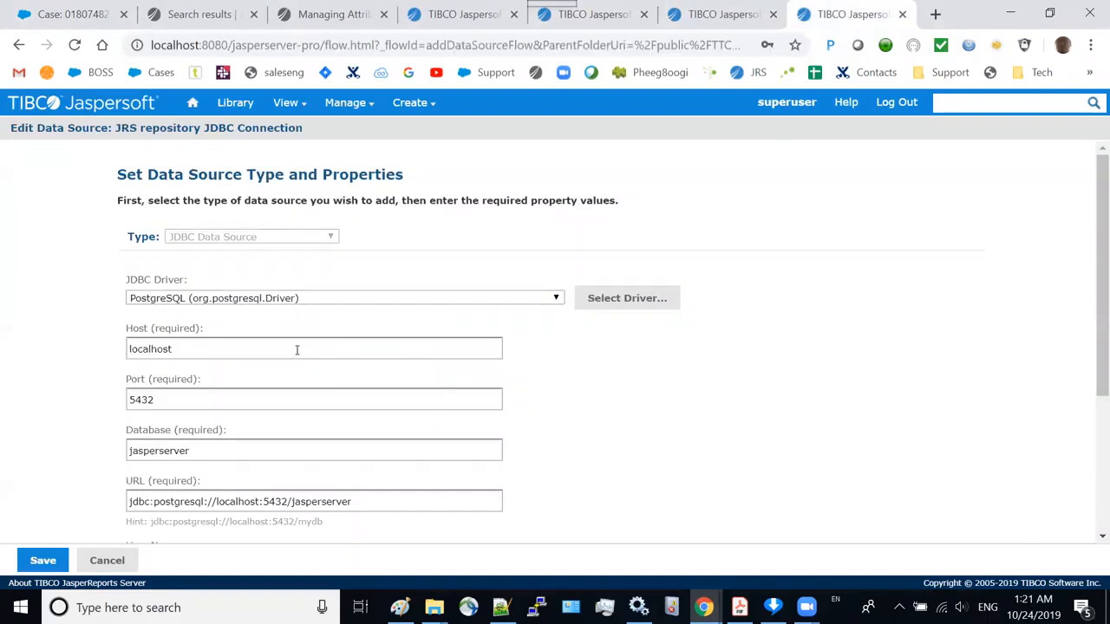
left_click_drag(203, 351, 12, 355)
type("{attribute('hostname')}")
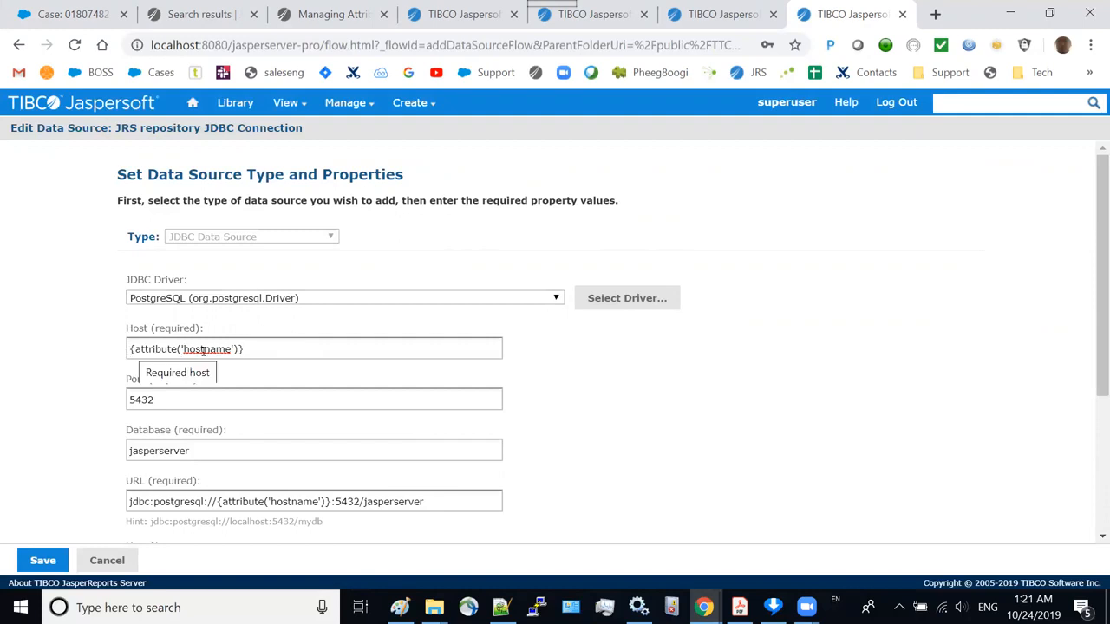
Test the data source connection and save it under its existing name in the 20191022 folder, dismissing the browser's password-saving offer.
left_click_drag(1094, 270, 1095, 540)
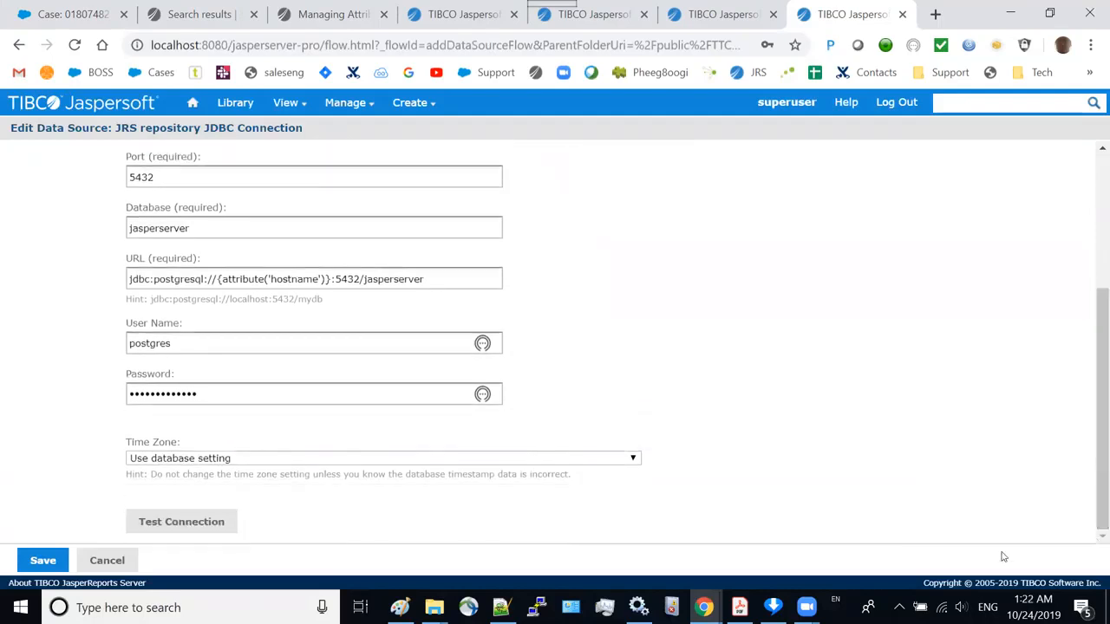
left_click(160, 527)
left_click(42, 562)
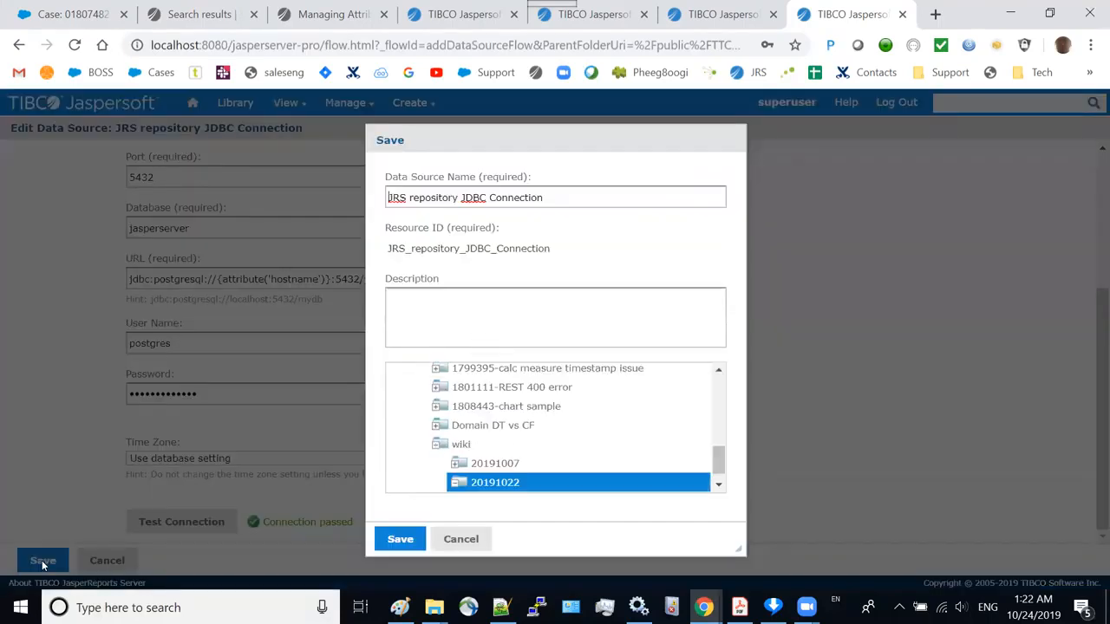
left_click(395, 538)
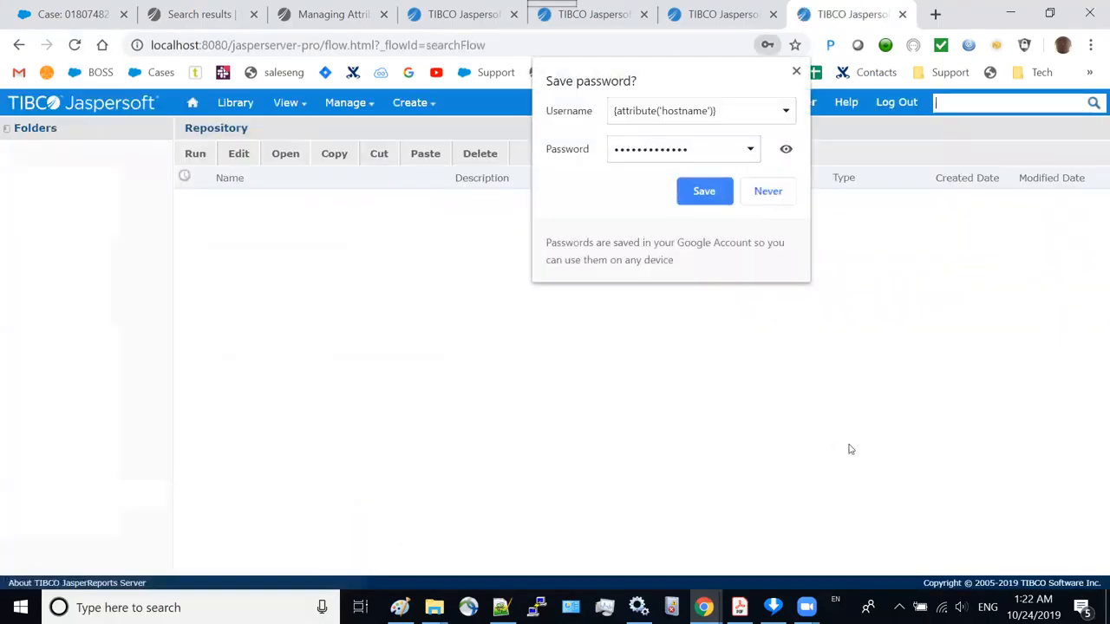
left_click(795, 71)
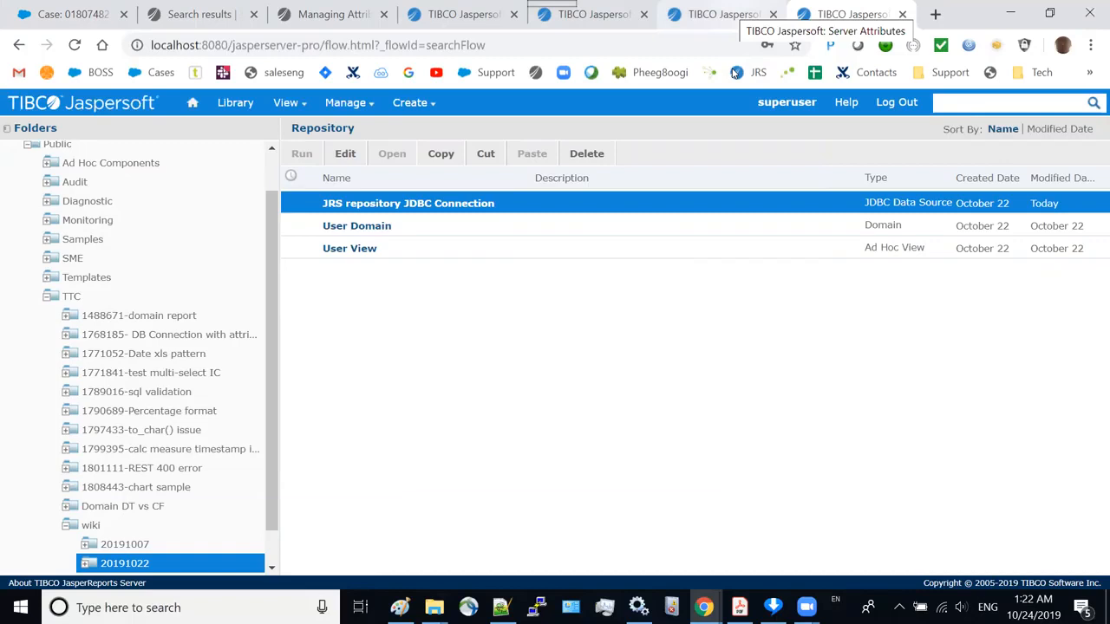
Clear all datasets from the Ad Hoc Cache in the server settings.
left_click(737, 16)
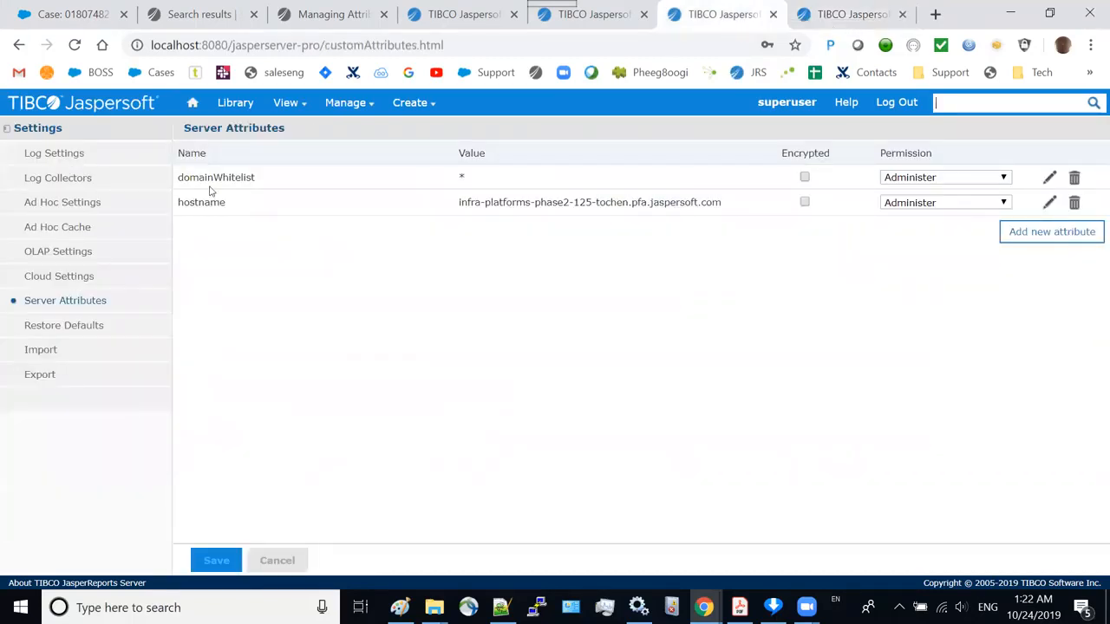
left_click(52, 232)
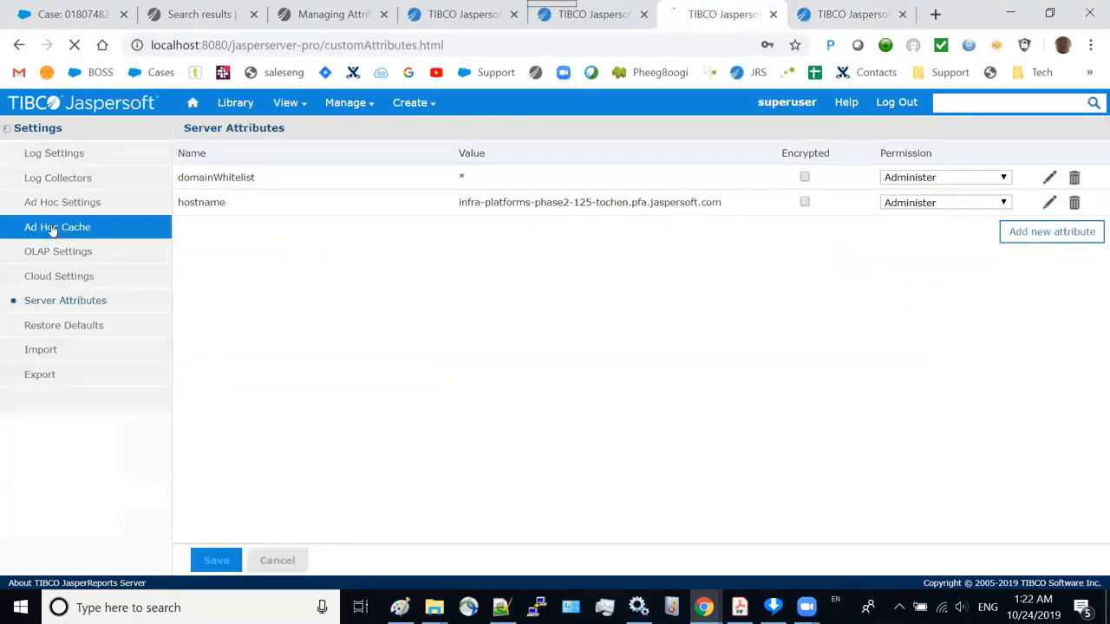
left_click(241, 562)
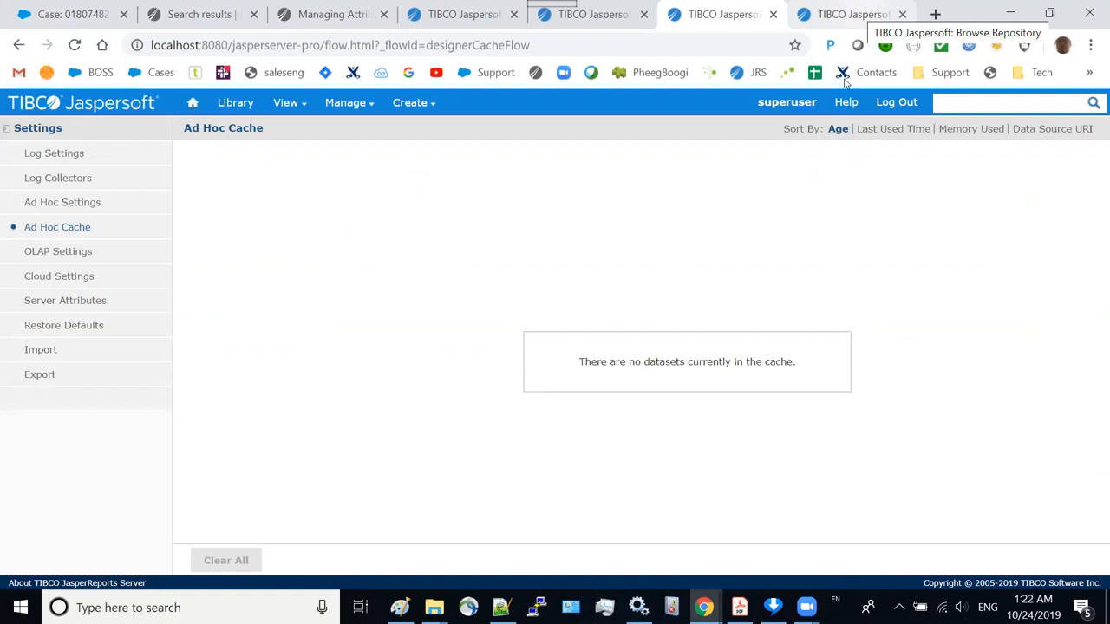
Reopen the User View ad hoc view from the repository to check which server's users it lists.
left_click(850, 14)
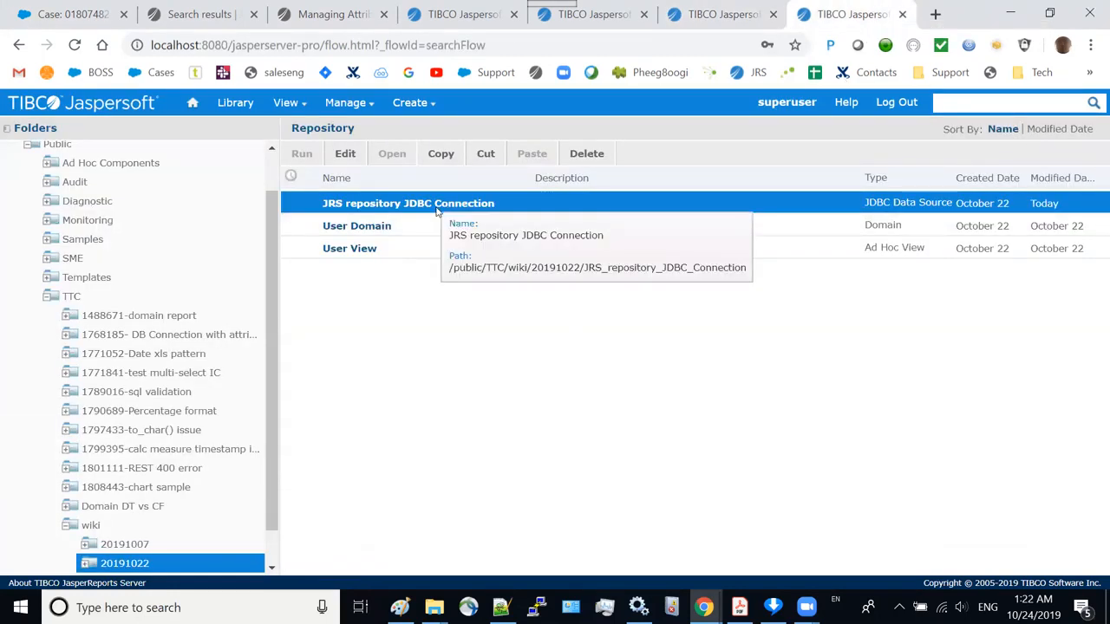
left_click(351, 250)
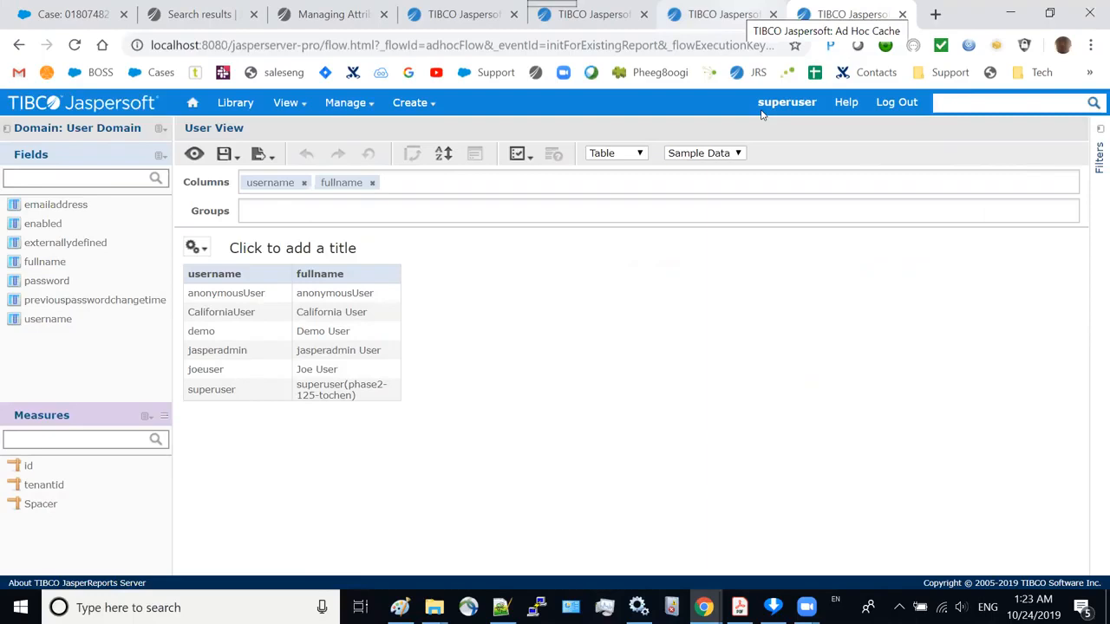
Change the server number within the hostname server attribute's value to 126, keeping the rest of the address, and save the server attributes.
left_click(746, 12)
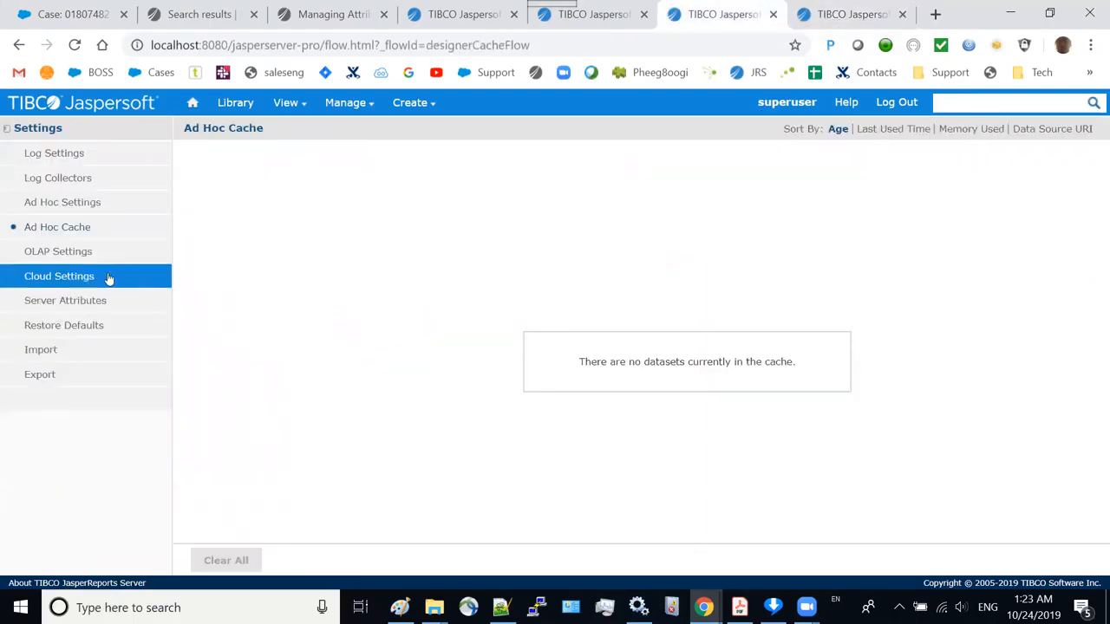
left_click(101, 301)
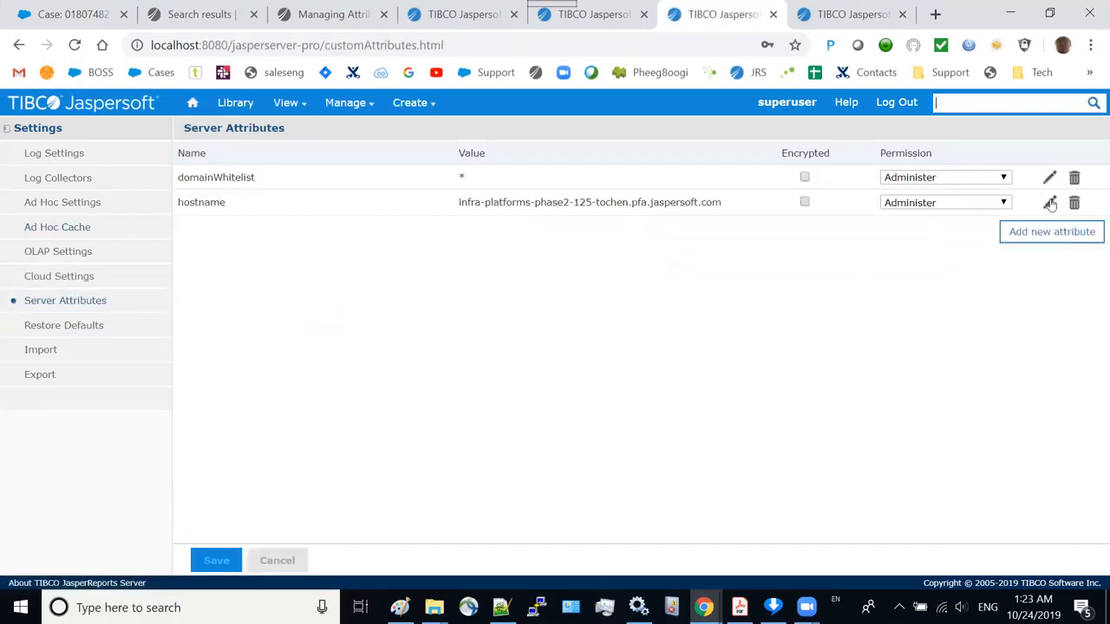
left_click(1049, 203)
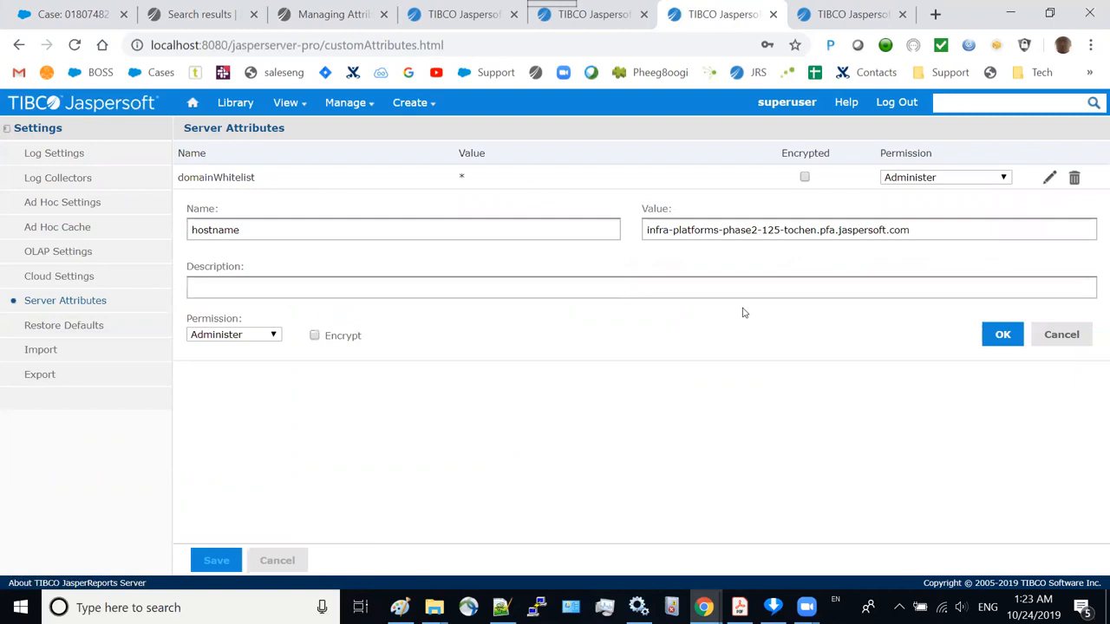
left_click(778, 229)
key("BackSpace")
type("6")
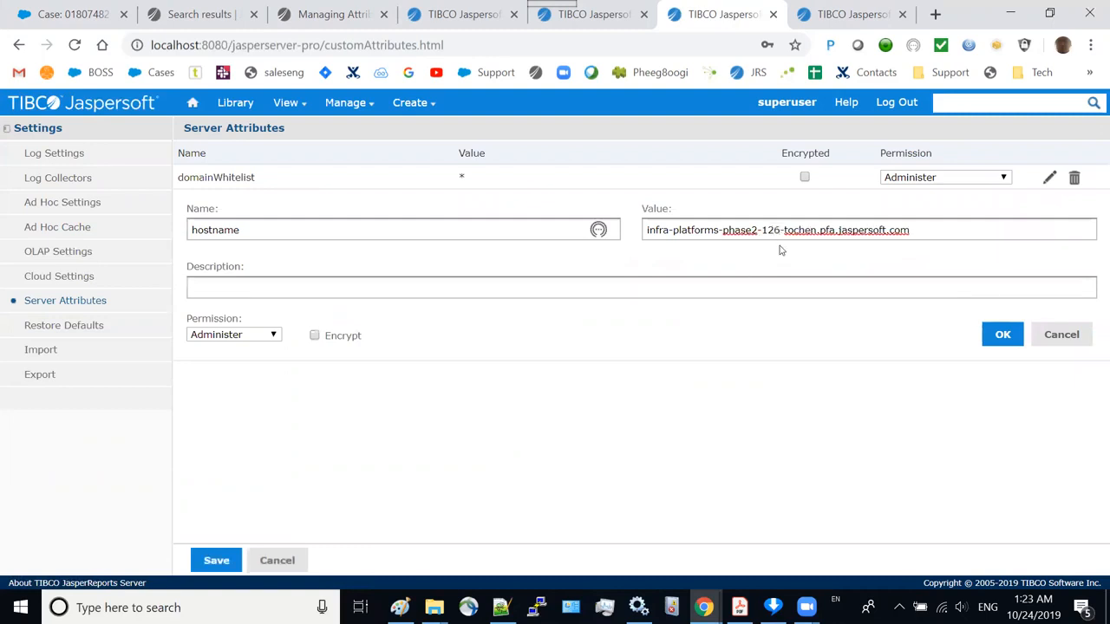
left_click(1002, 335)
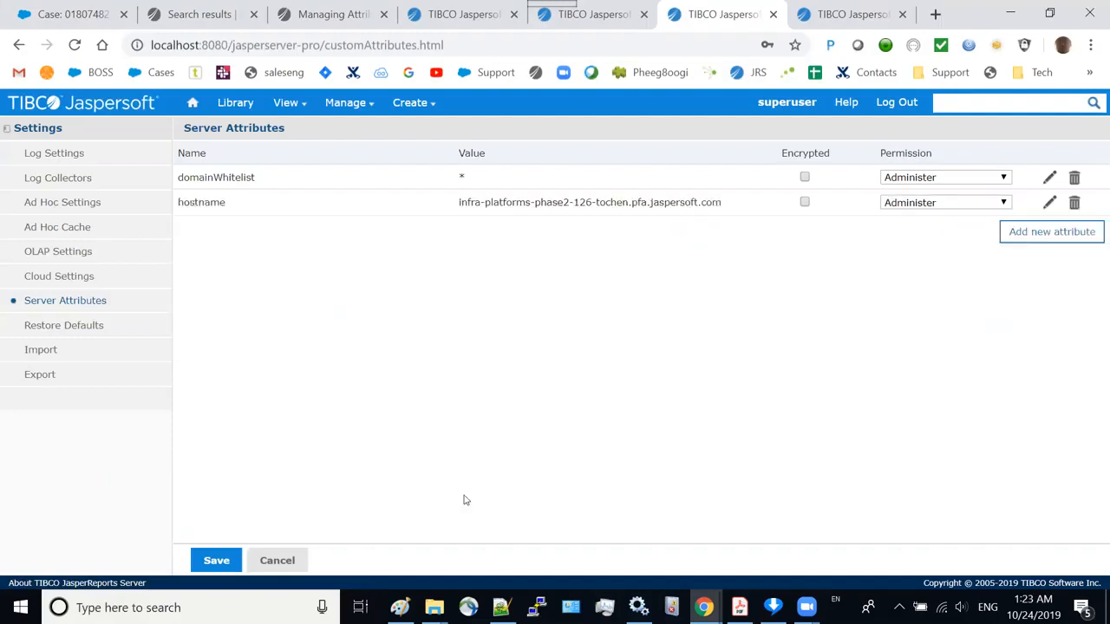
left_click(225, 565)
Clear the entire Ad Hoc Cache and reopen the User View ad hoc view from the repository to check which server's users it lists.
left_click(54, 229)
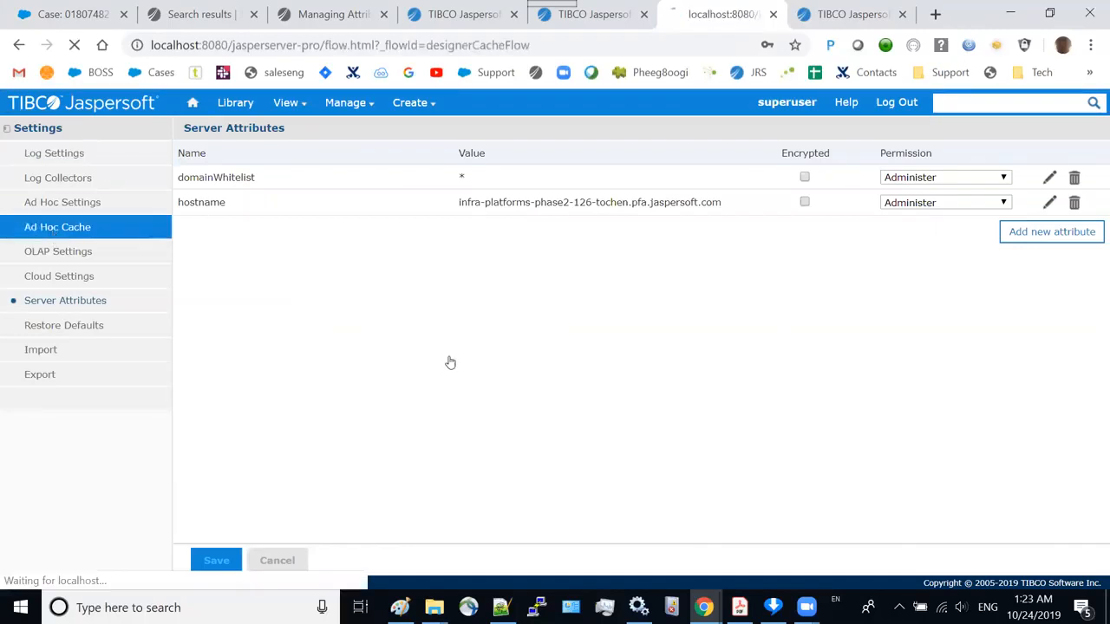
left_click(221, 560)
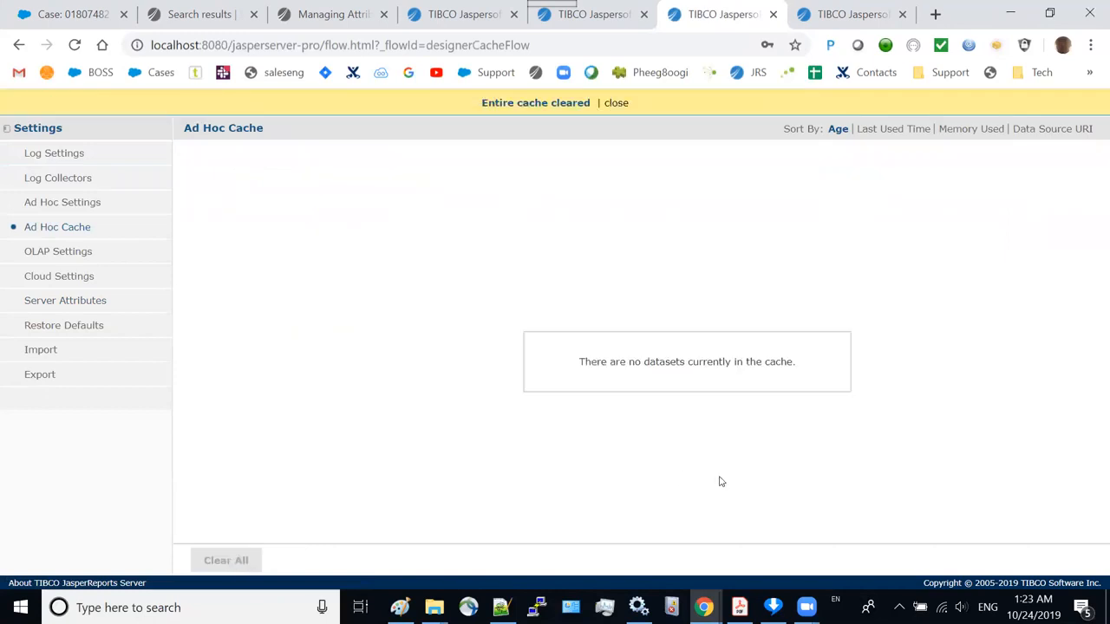
key("ctrl+Tab")
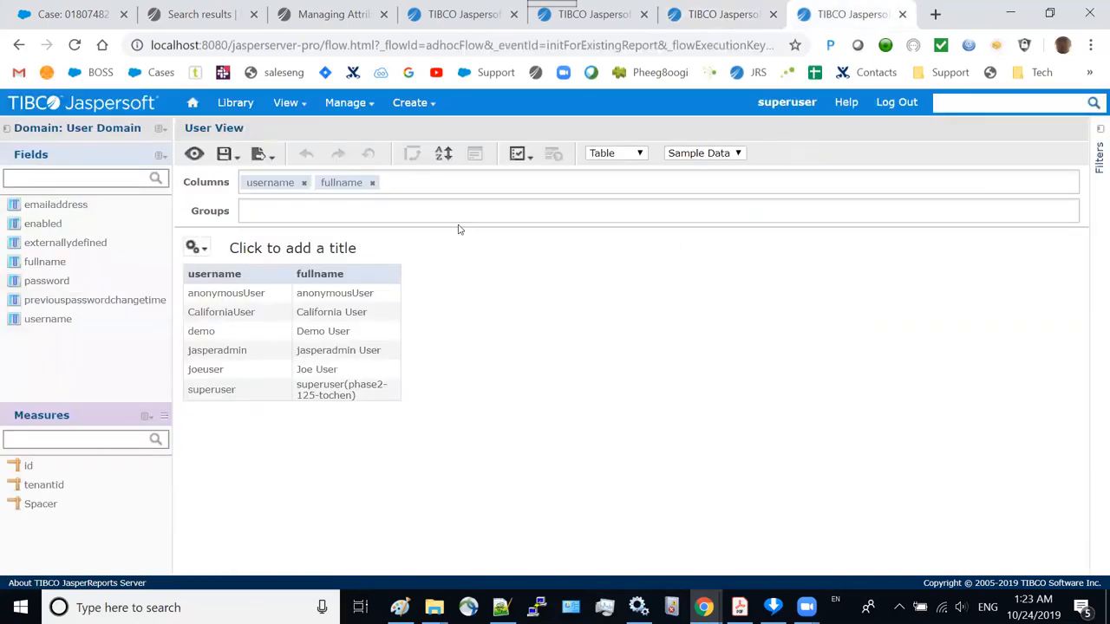
mouse_move(290, 104)
left_click(312, 151)
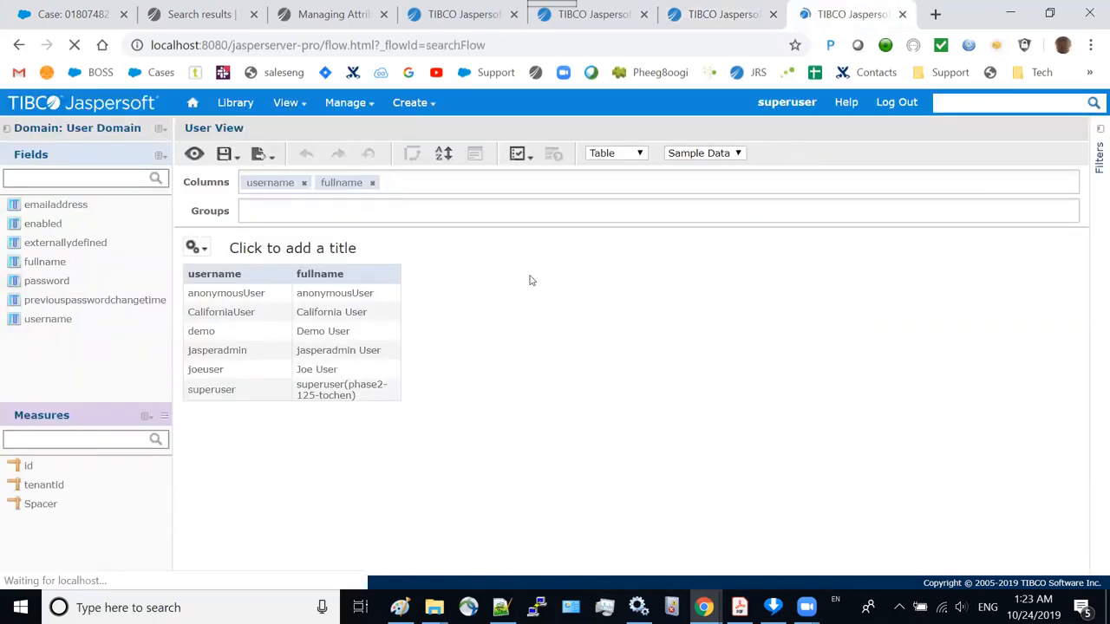
double_click(353, 250)
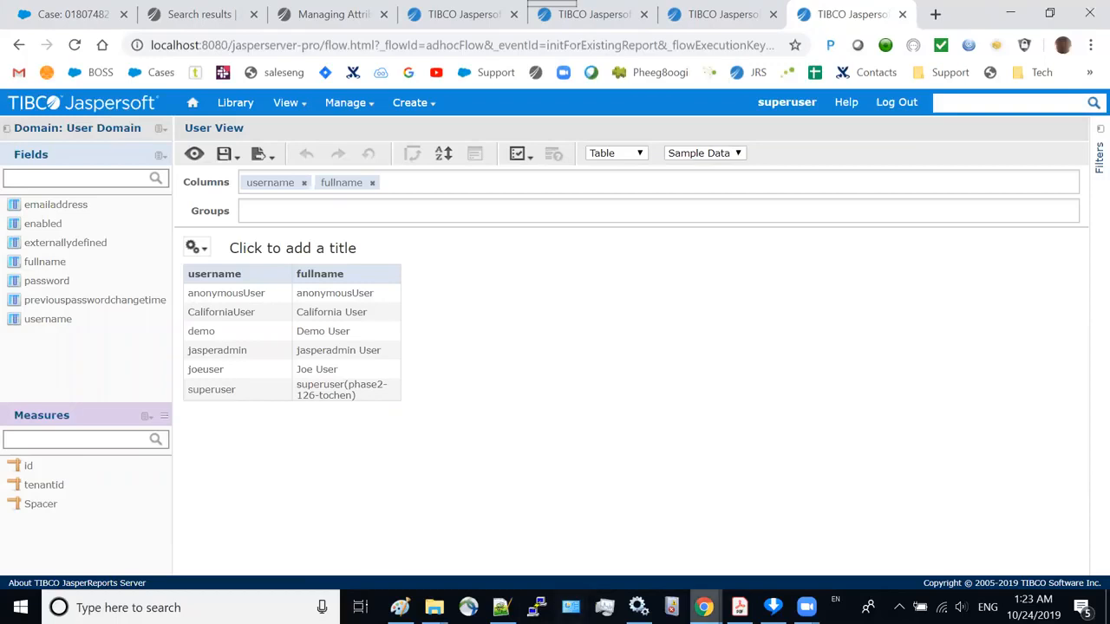
Consult the Managing Server Attributes section of the JasperReports Server admin guide in Adobe Acrobat Reader, and return to the User View in Chrome.
left_click(741, 607)
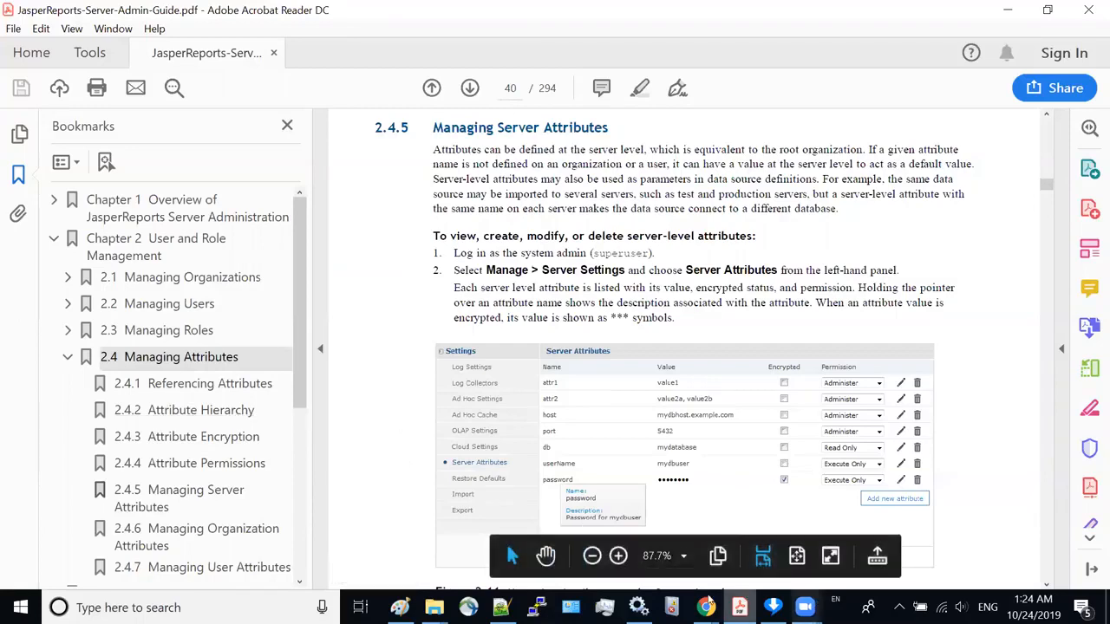
mouse_move(704, 607)
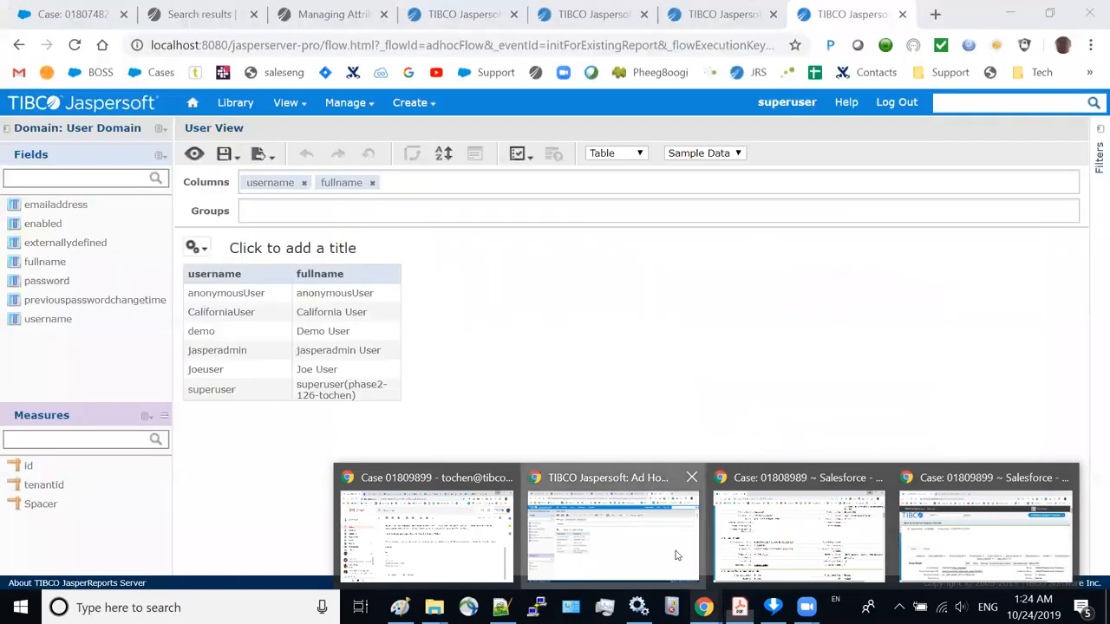
left_click(679, 556)
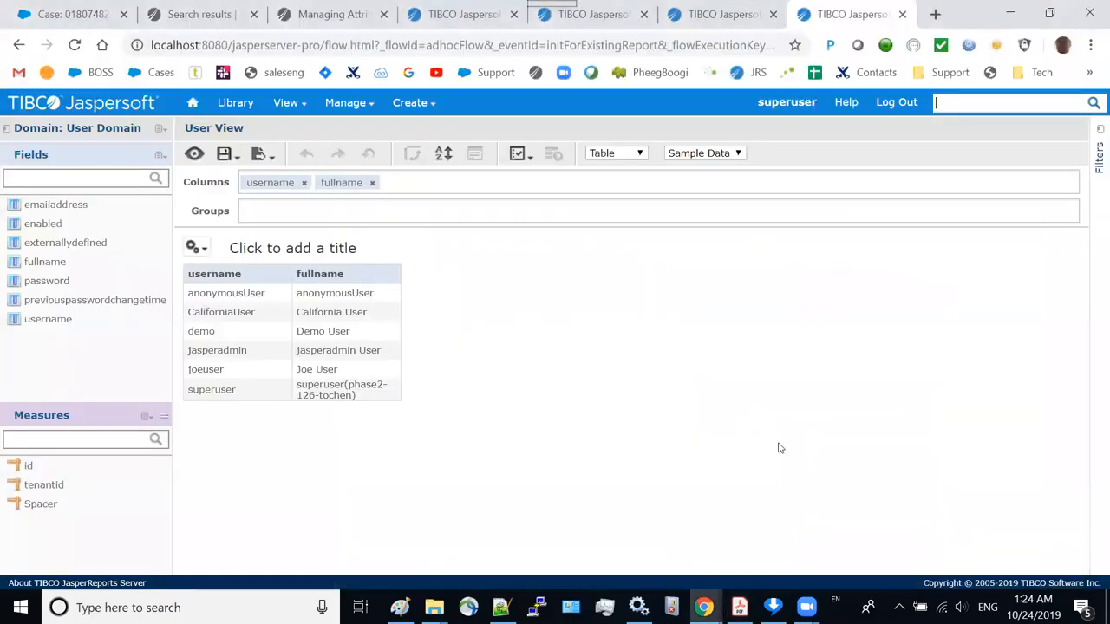